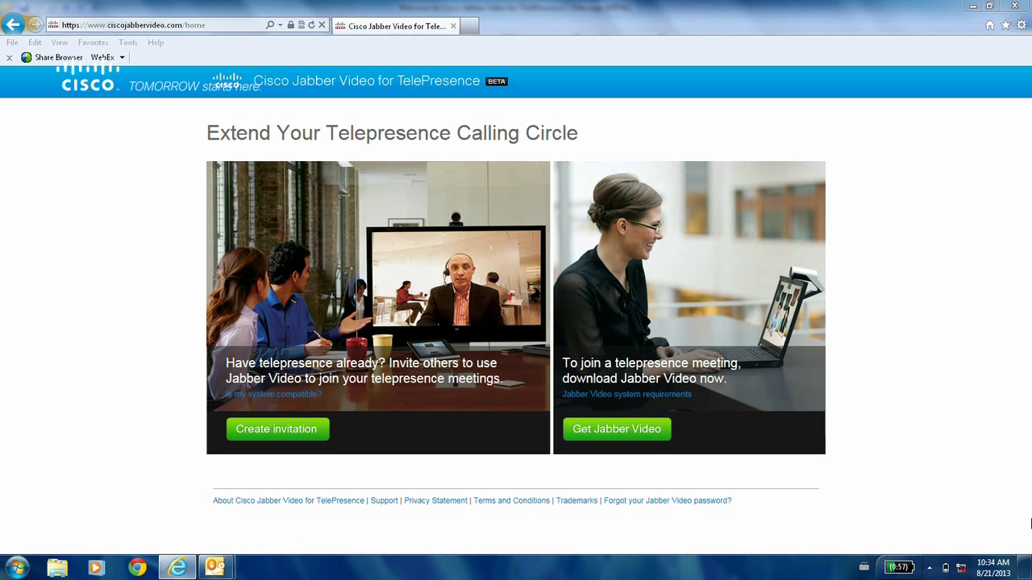
Fill the Jabber Video sign-up form with the user's name, company Cisco, country Finland and e-mail address.
left_click(629, 431)
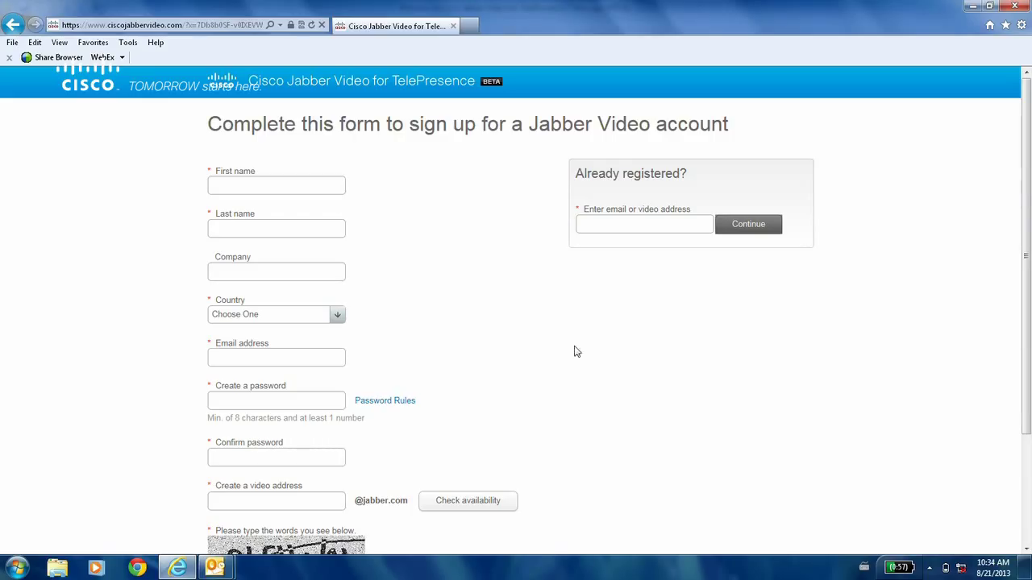
left_click_drag(1029, 224, 1029, 244)
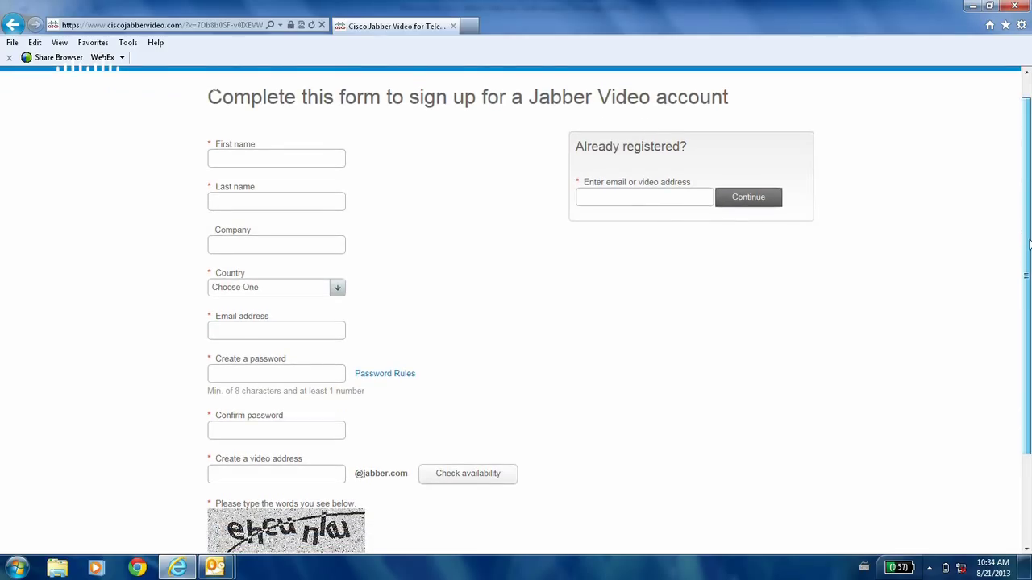
left_click(286, 288)
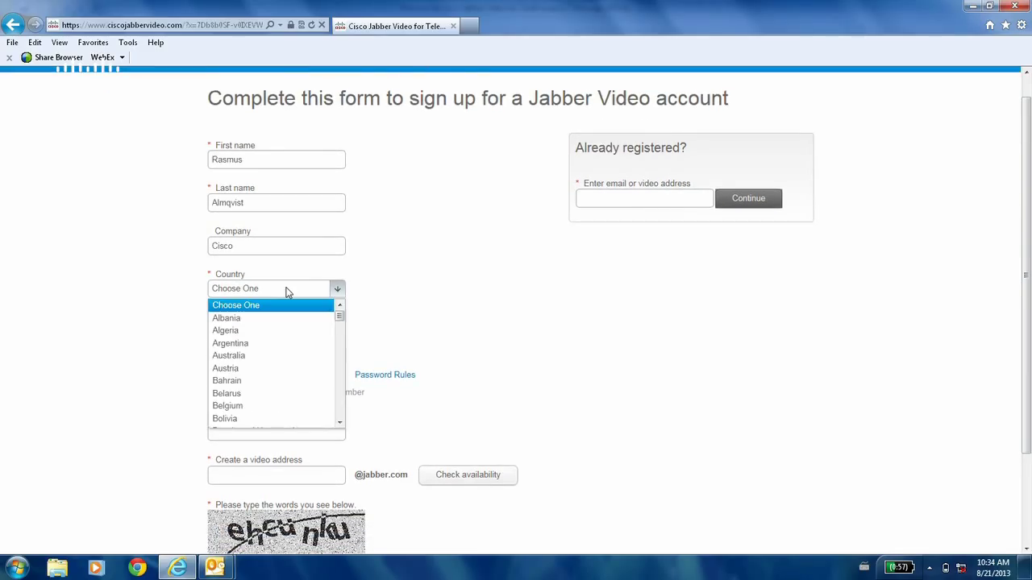
key("f")
left_click(225, 423)
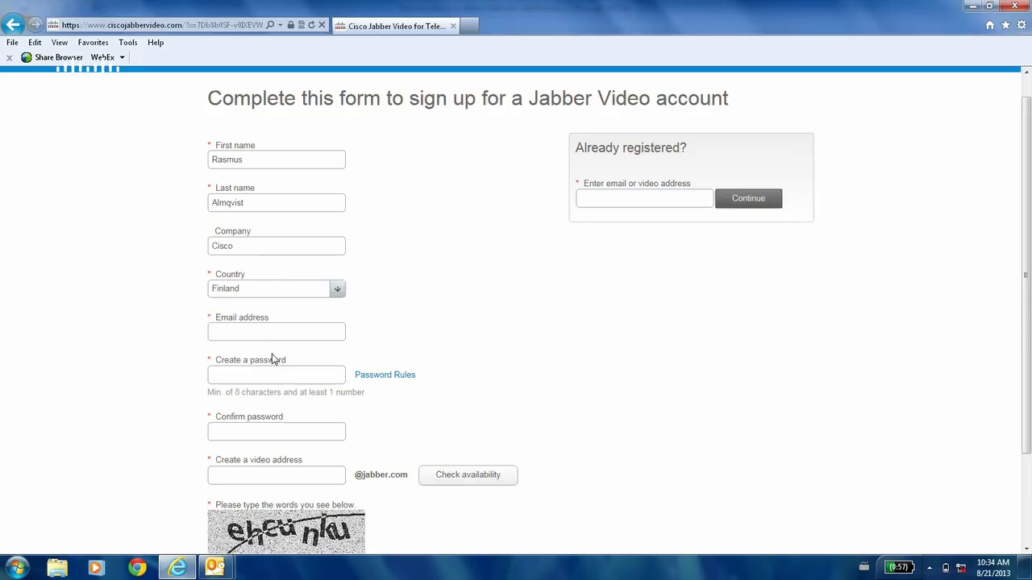
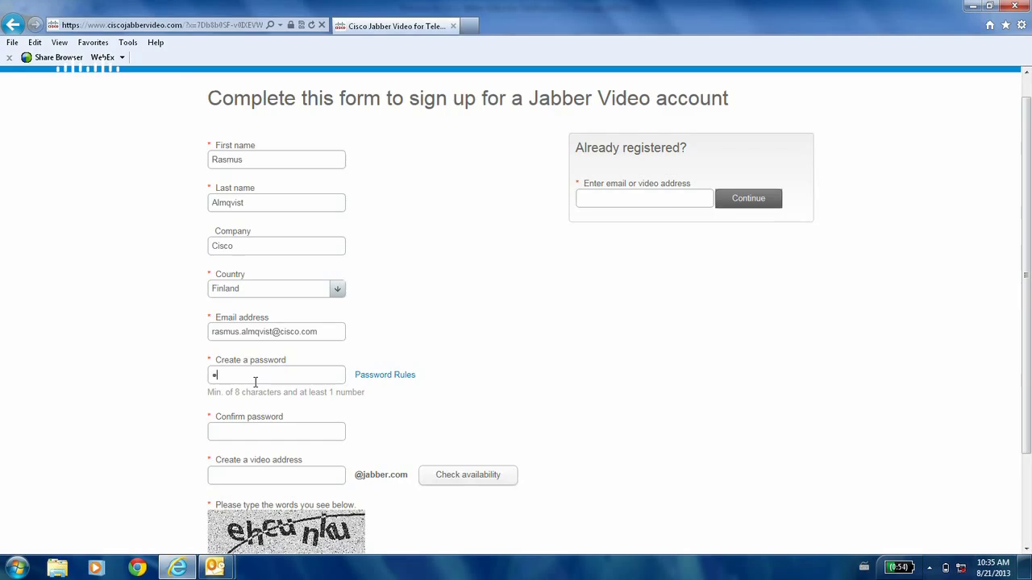
Enter the account password in the Create a password field.
type("••••")
left_click(263, 434)
type("•••••••")
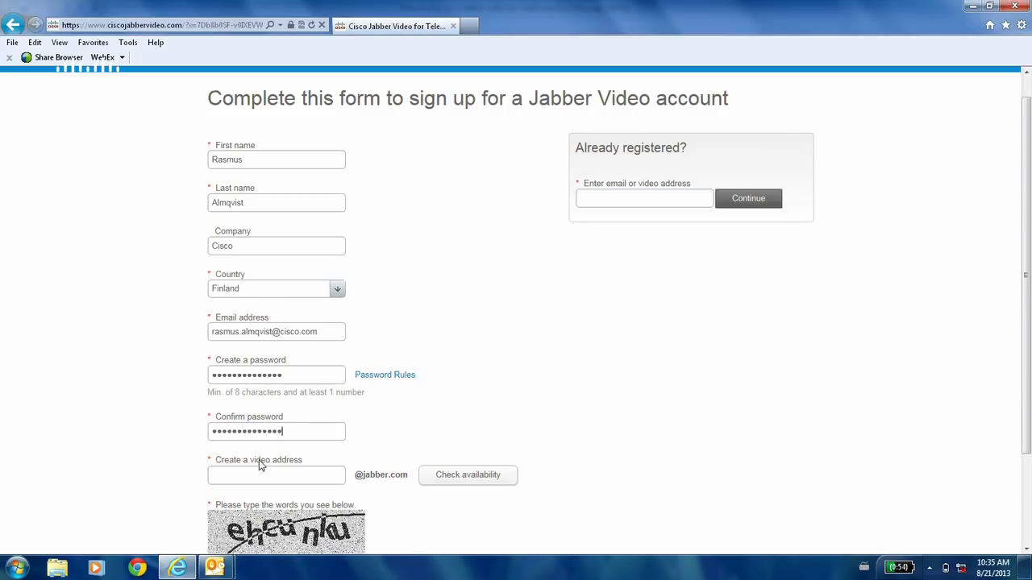
left_click(259, 466)
Scroll down to the captcha and start typing its words.
scroll(1028, 384, "down", 1)
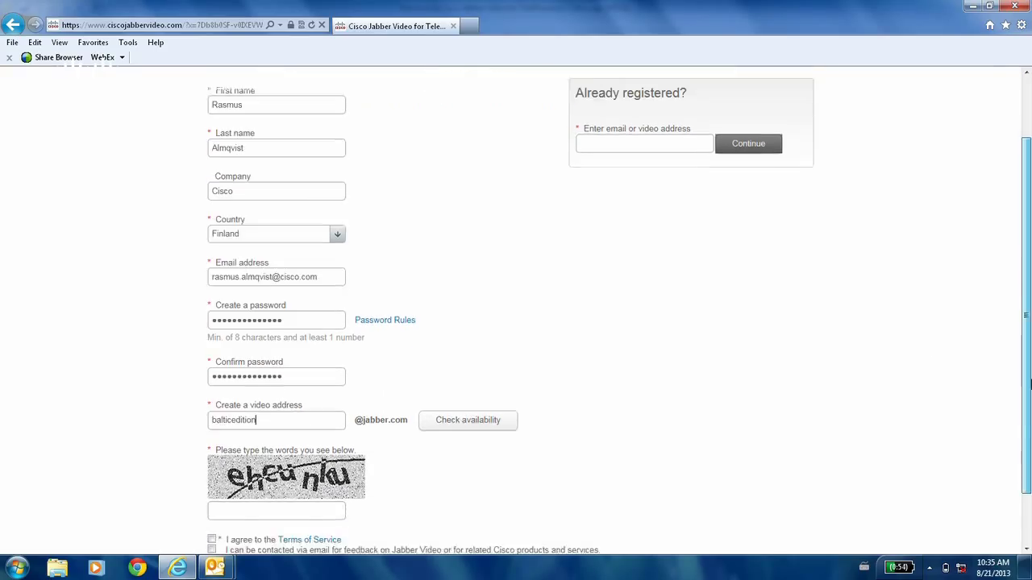
scroll(1029, 385, "down", 1)
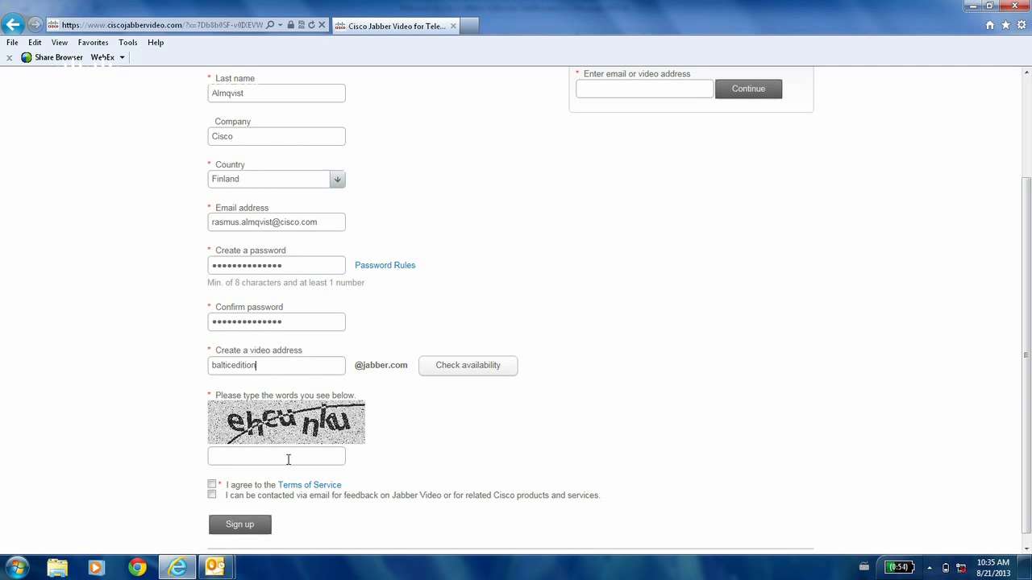
left_click(293, 464)
type("ehcunku")
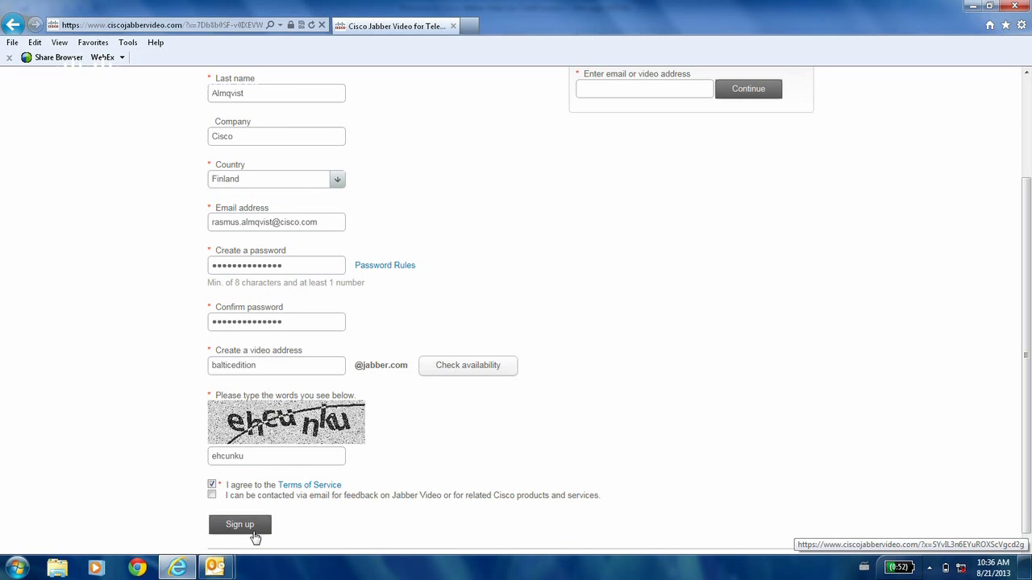
Submit the completed sign-up form to request the Jabber Video account.
left_click(254, 536)
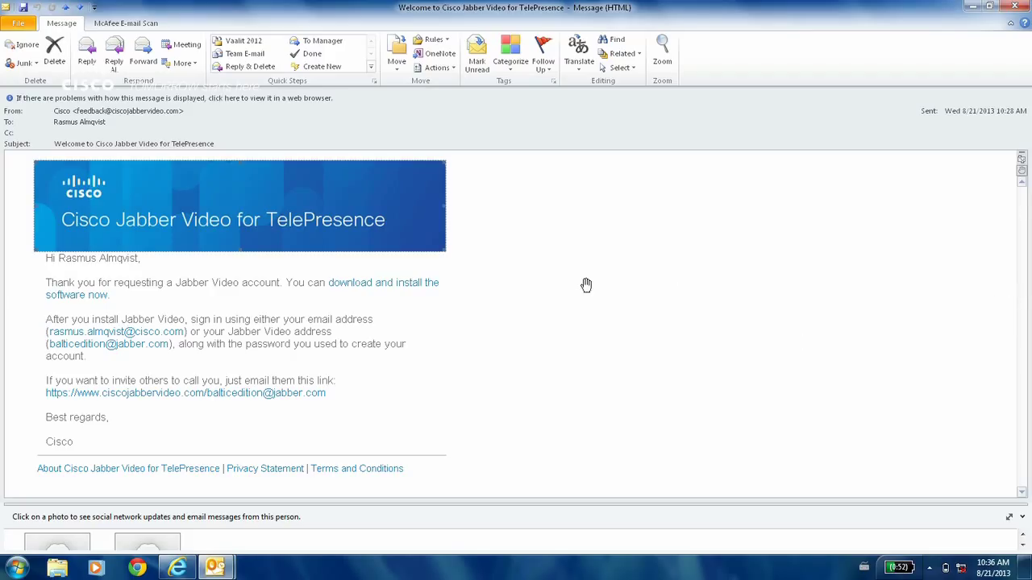
Follow the welcome e-mail's download link and install Cisco Jabber Video.
left_click(383, 287)
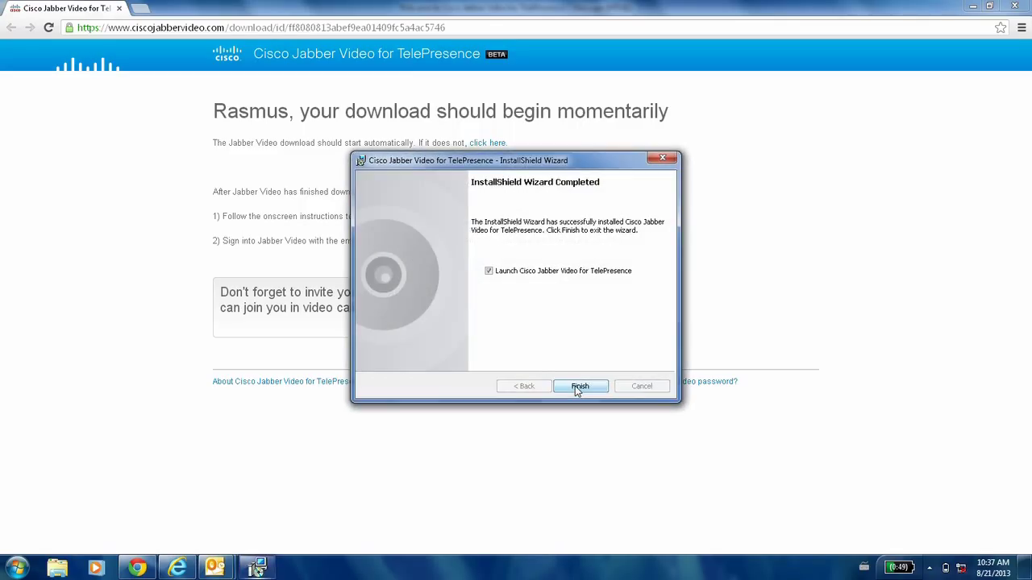
Finish the InstallShield Wizard with Launch Cisco Jabber Video left checked.
left_click(580, 387)
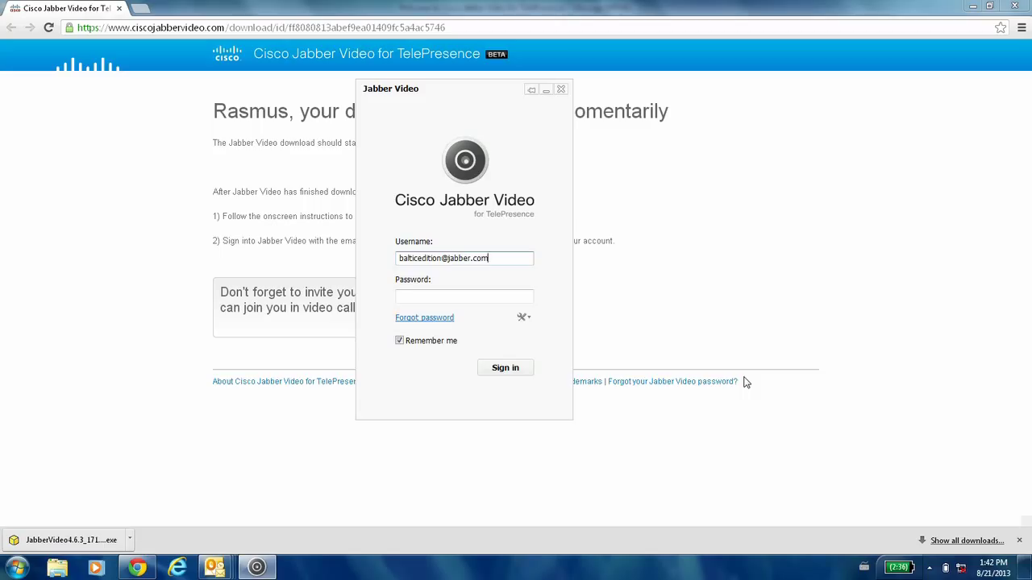
key("Tab")
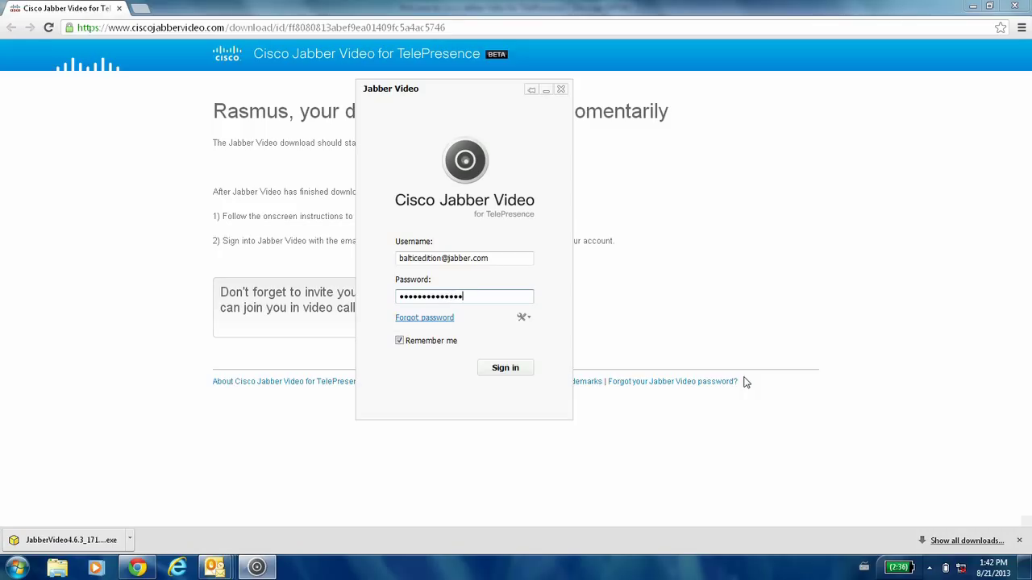
left_click(510, 367)
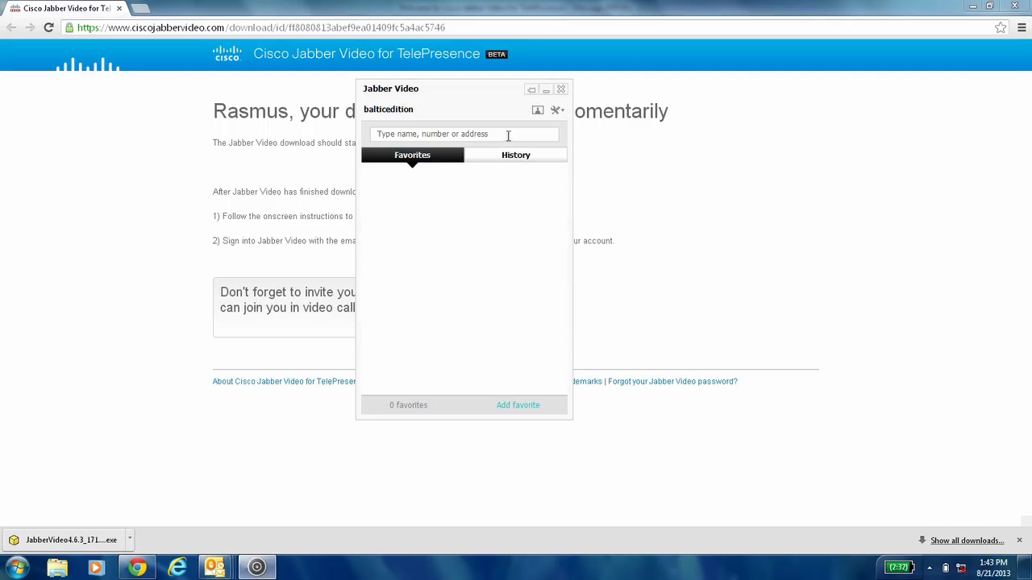
left_click(563, 114)
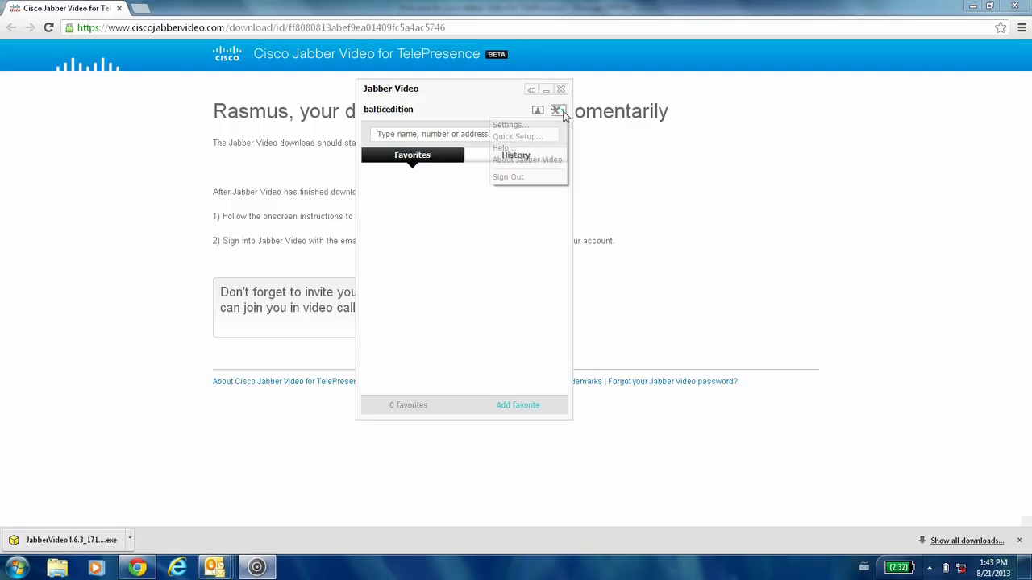
left_click(539, 126)
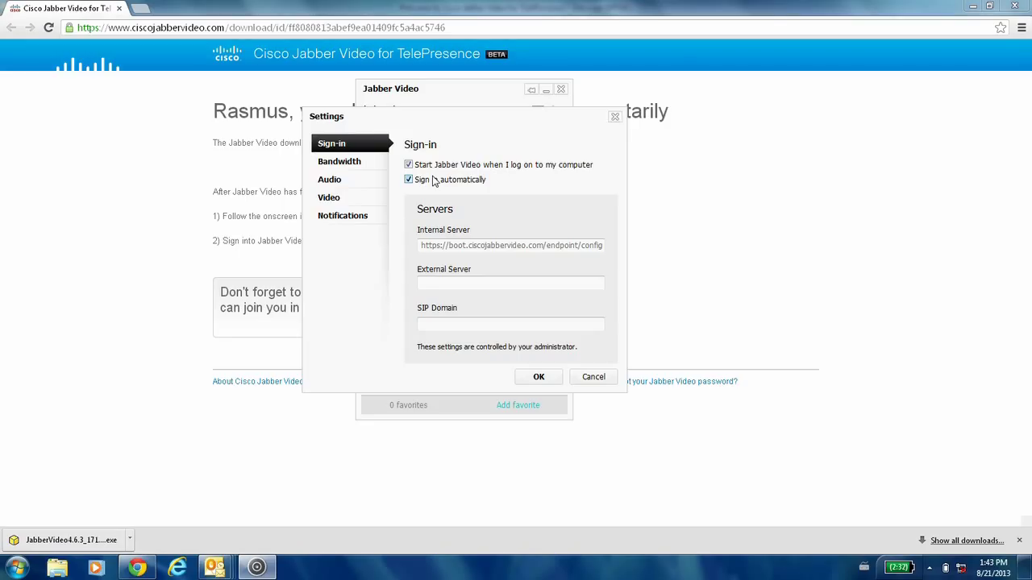
left_click(359, 165)
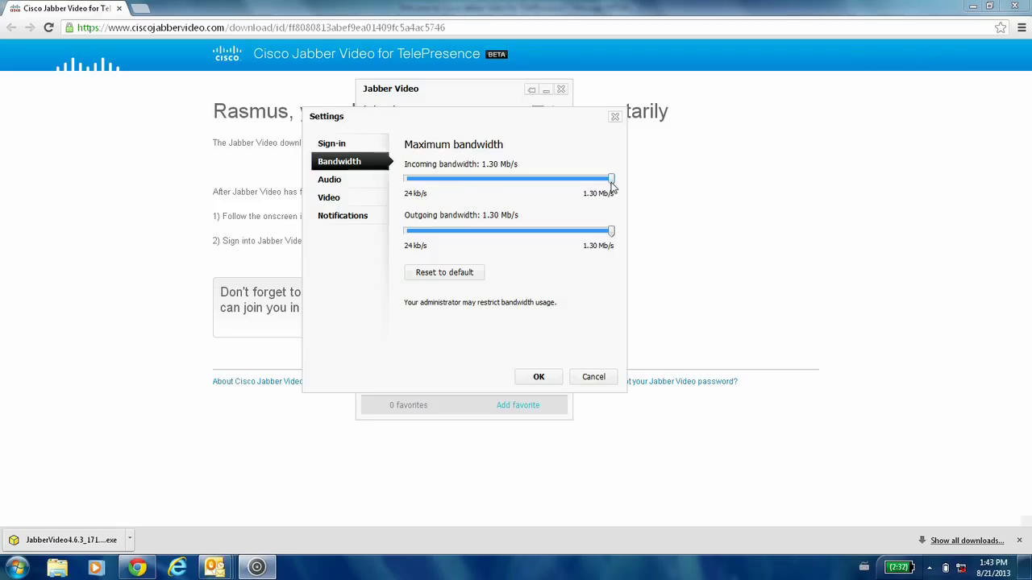
left_click(357, 179)
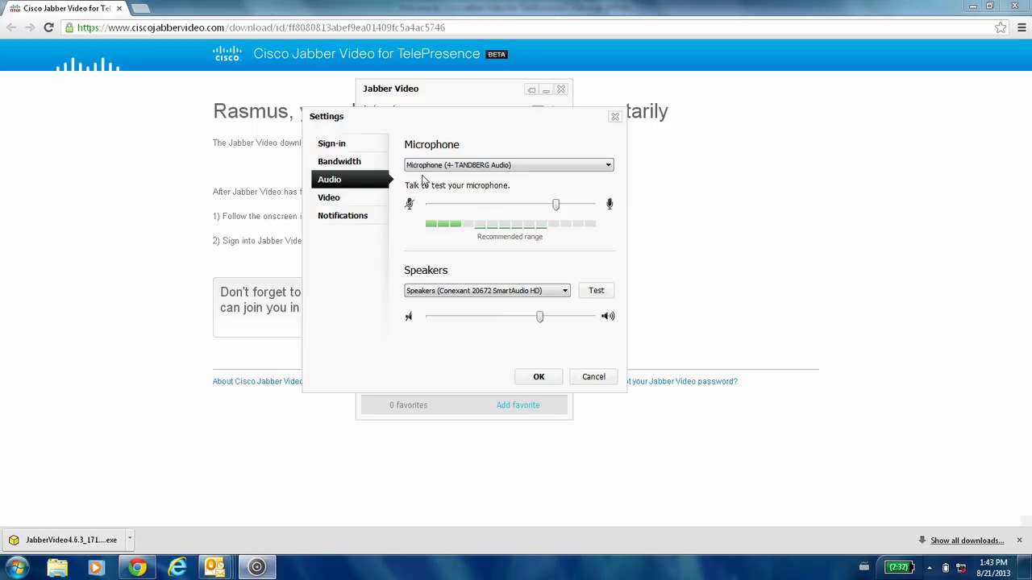
left_click(357, 199)
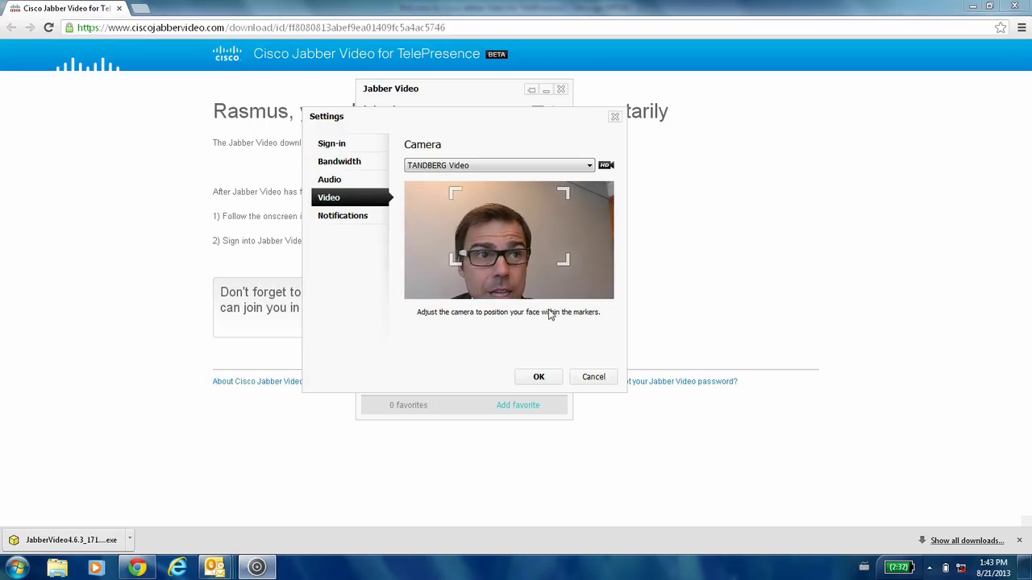
left_click(537, 377)
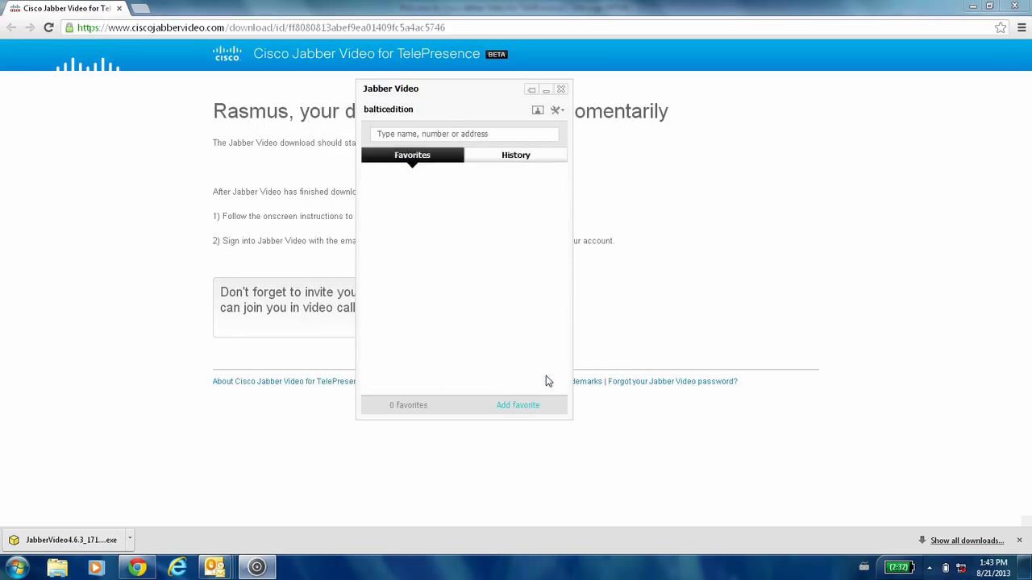
Search 'esp', video-call the esp02-7-solo contact, and mute the microphone.
left_click(493, 134)
type("esp")
left_click(459, 184)
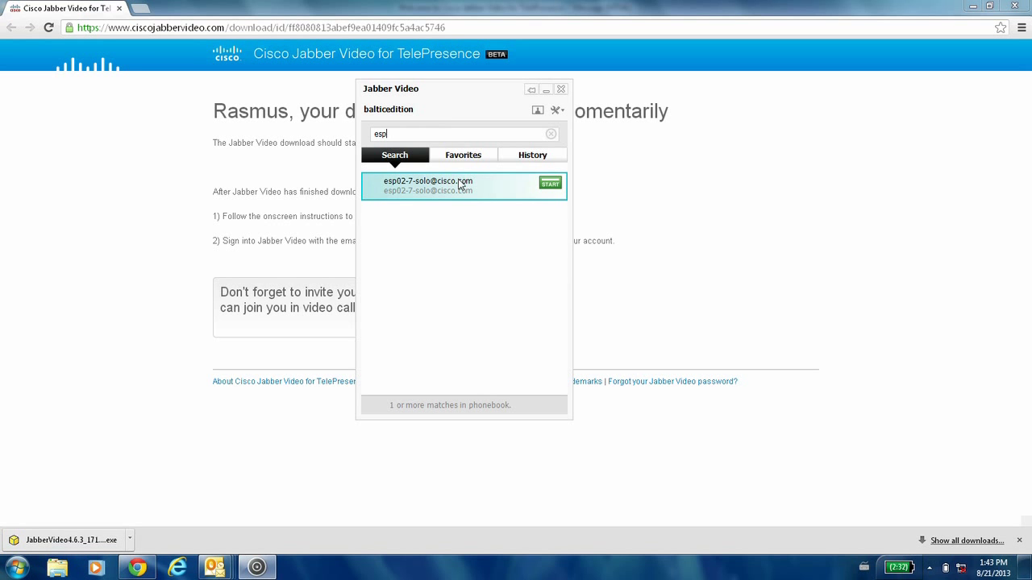
left_click(551, 185)
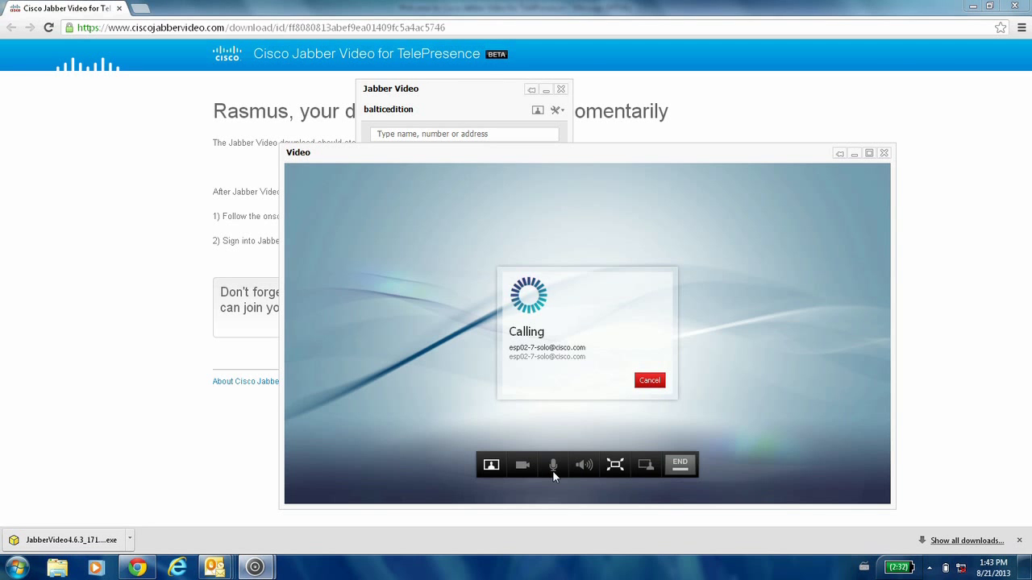
left_click(553, 467)
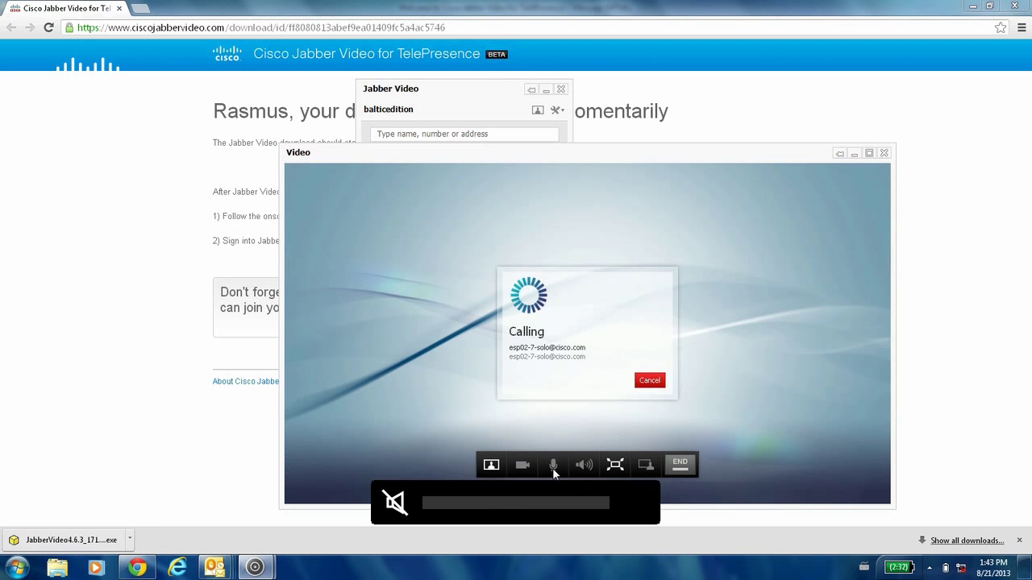